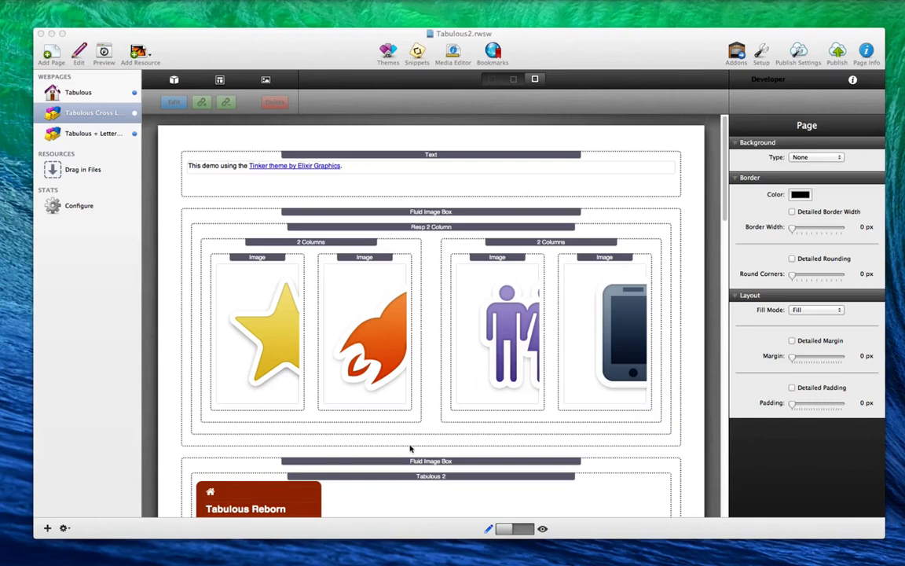
# Look through the image links and the tab slides of the Tabulous 2 stack on the Tabulous Cross Linking page.
pyautogui.scroll(-3, 413, 449)
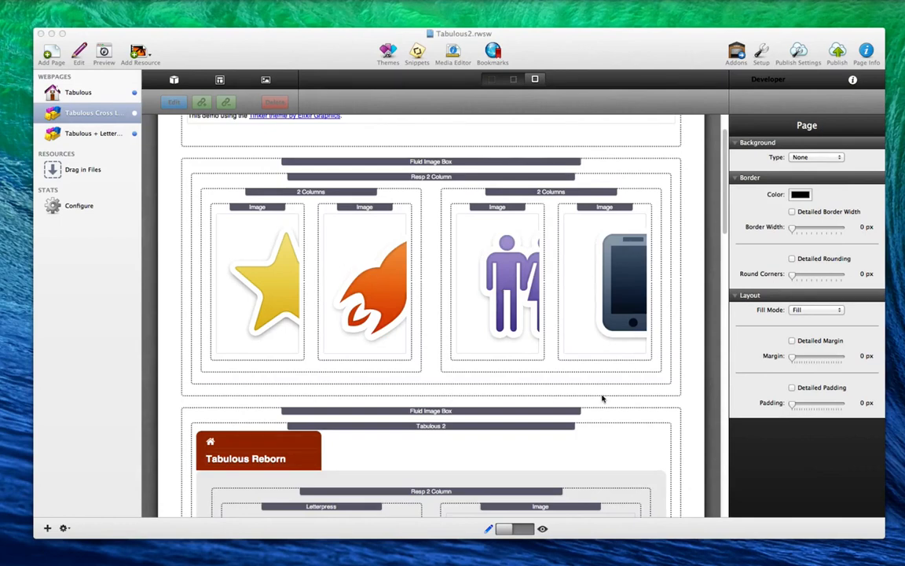
pyautogui.scroll(-2, 584, 427)
pyautogui.scroll(-10, 584, 427)
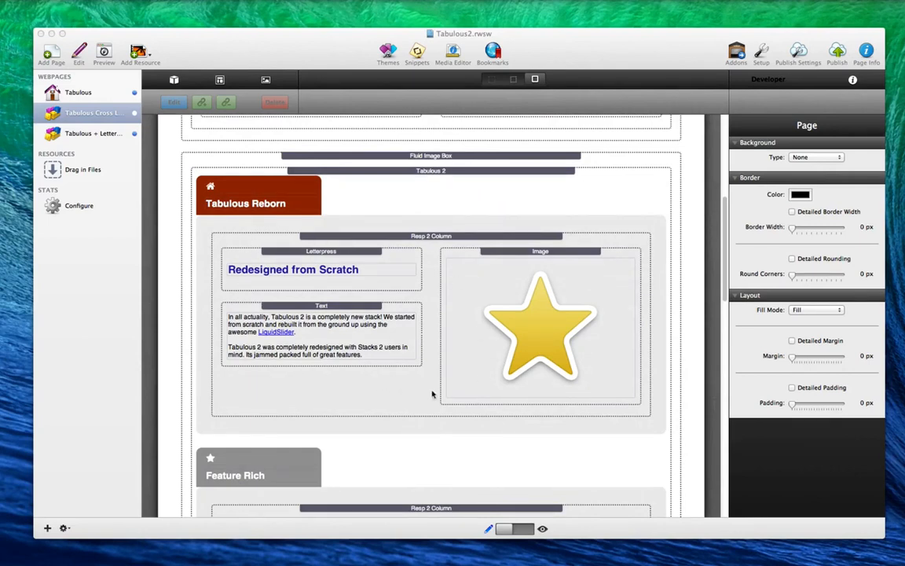
pyautogui.scroll(-1, 582, 410)
pyautogui.scroll(-10, 582, 409)
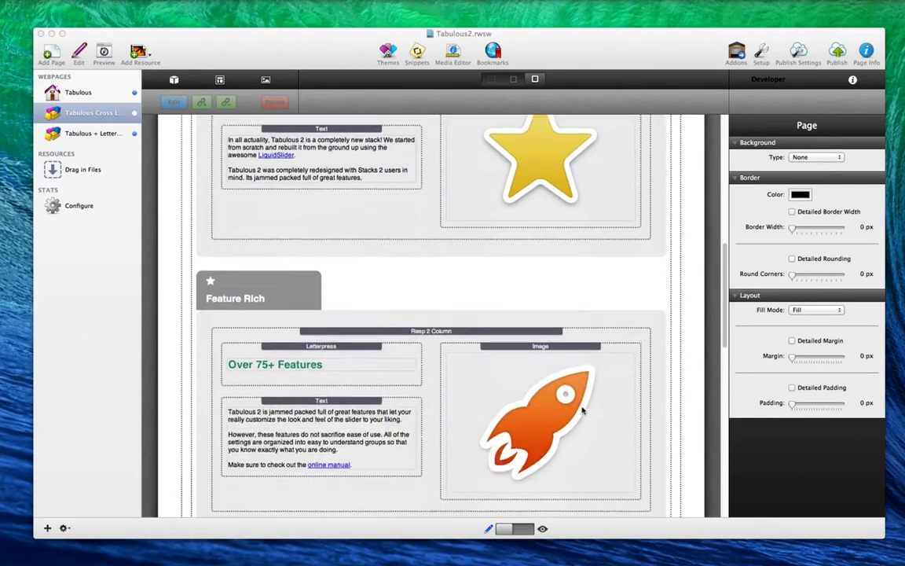
pyautogui.scroll(-5, 534, 410)
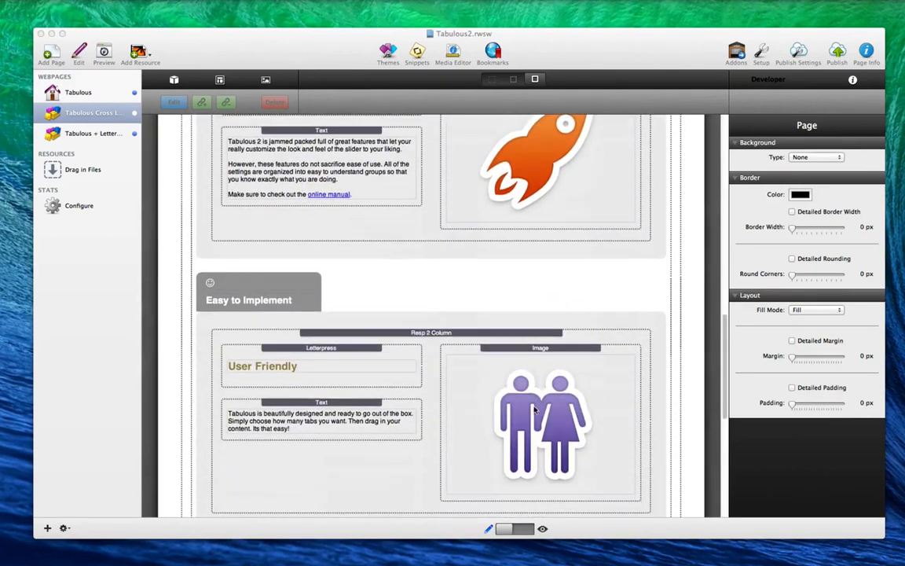
# Select the Tabulous 2 stack and review its settings through to the Advanced and Cross Linking sections.
pyautogui.click(538, 265)
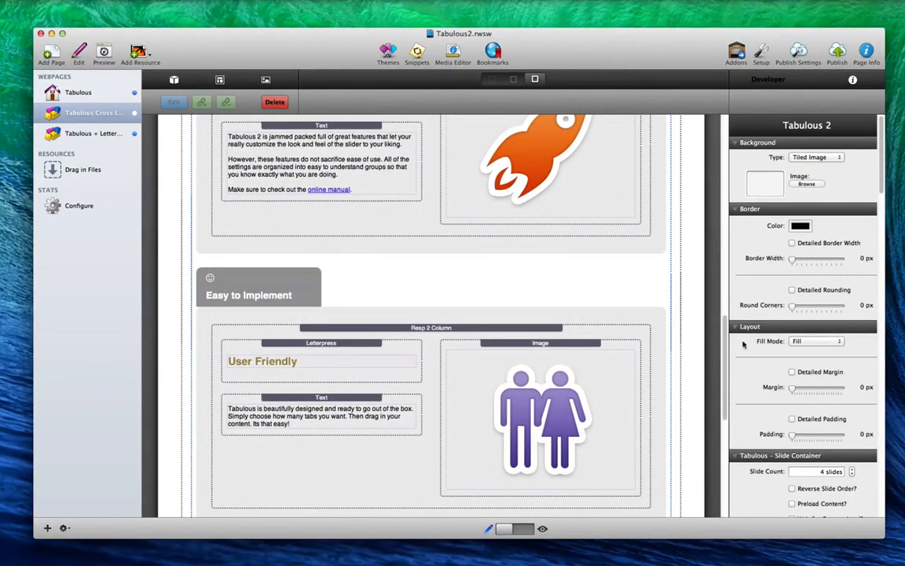
pyautogui.scroll(-12, 769, 377)
pyautogui.scroll(-20, 770, 378)
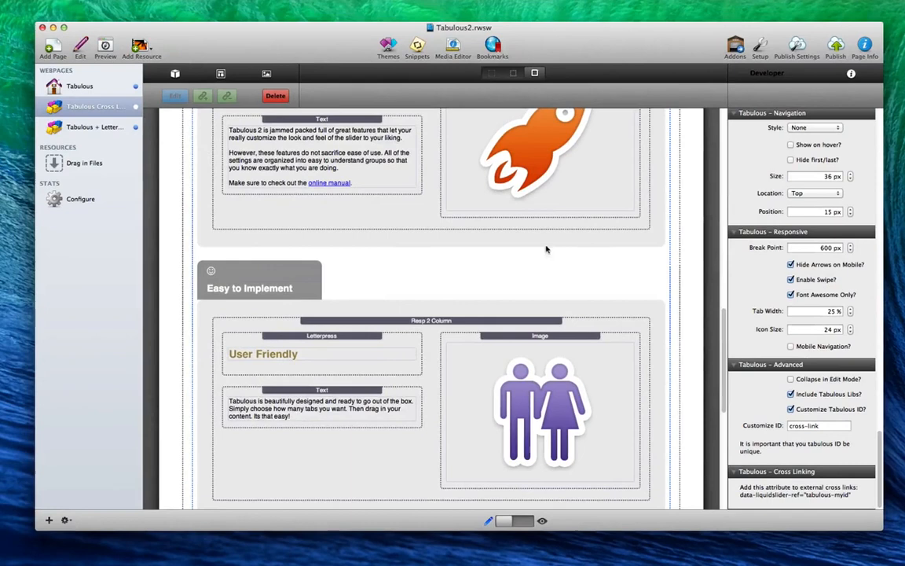
# Inspect the star image's link URL and custom attributes, closing the link settings without applying anything.
pyautogui.scroll(-5, 0, 59)
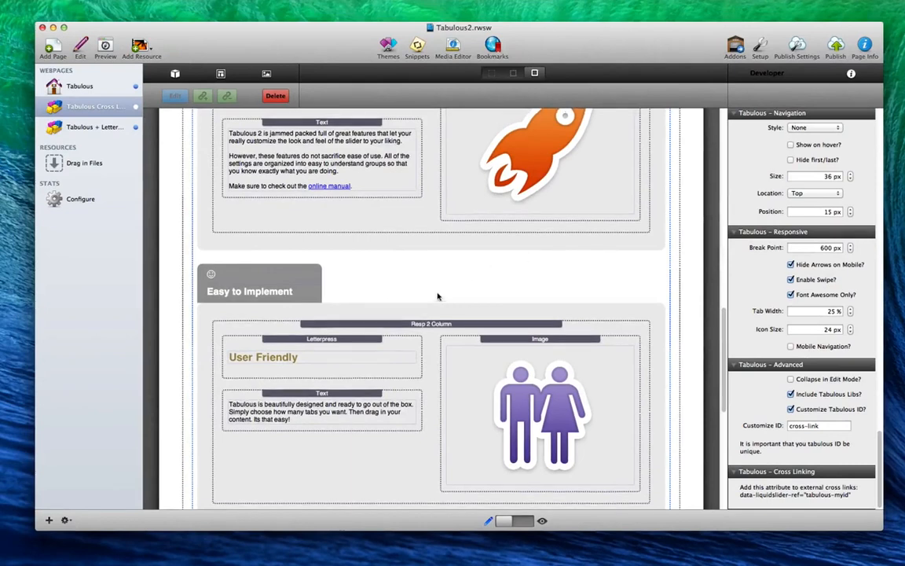
pyautogui.scroll(5, 440, 296)
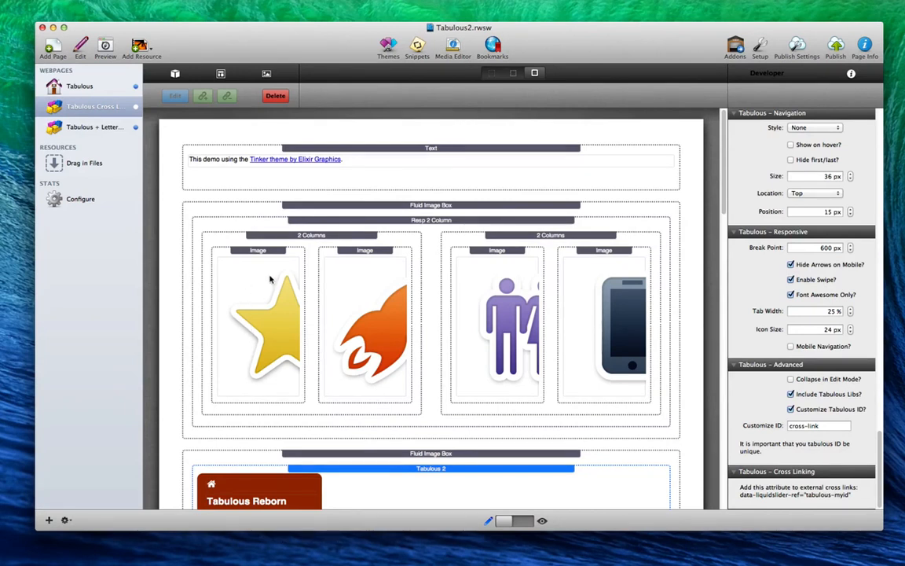
pyautogui.click(240, 256)
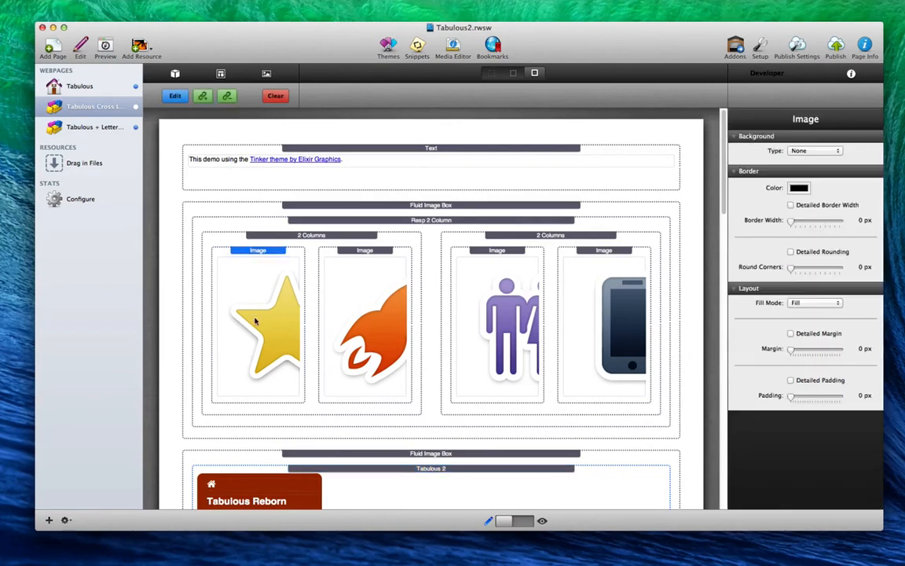
pyautogui.click(202, 96)
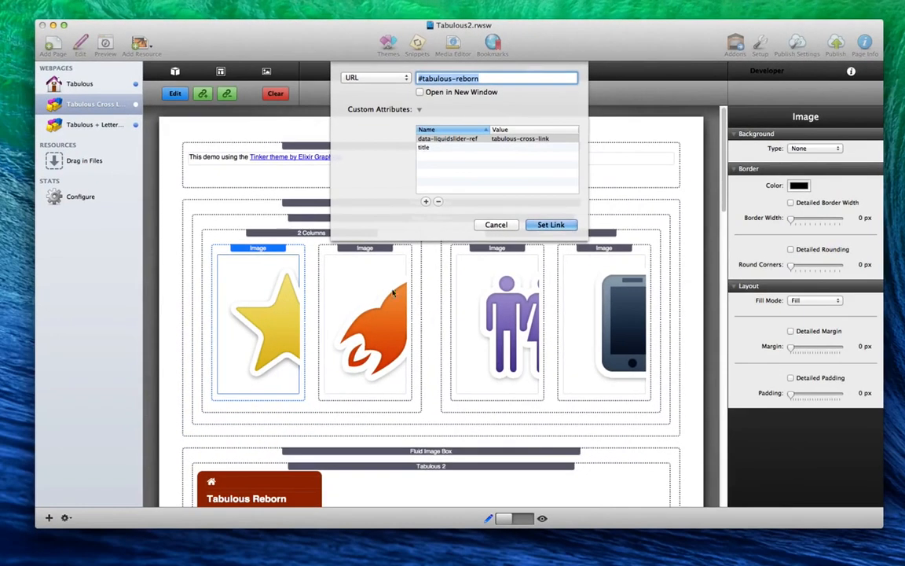
pyautogui.click(496, 225)
# Compare the star image with the Tabulous Reborn tab, check its data-liquidslider-ref link attribute, and reapply the link.
pyautogui.scroll(-3, 350, 356)
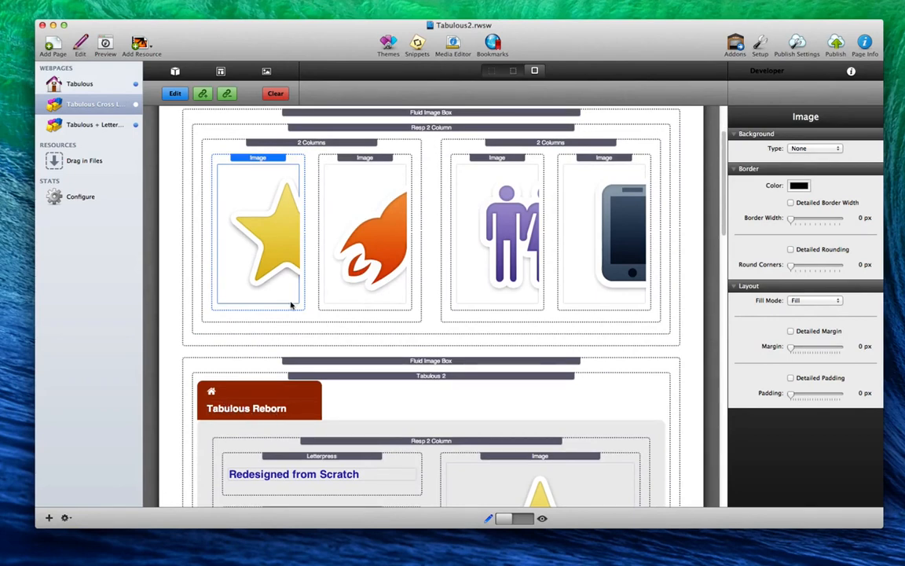
pyautogui.scroll(-3, 293, 304)
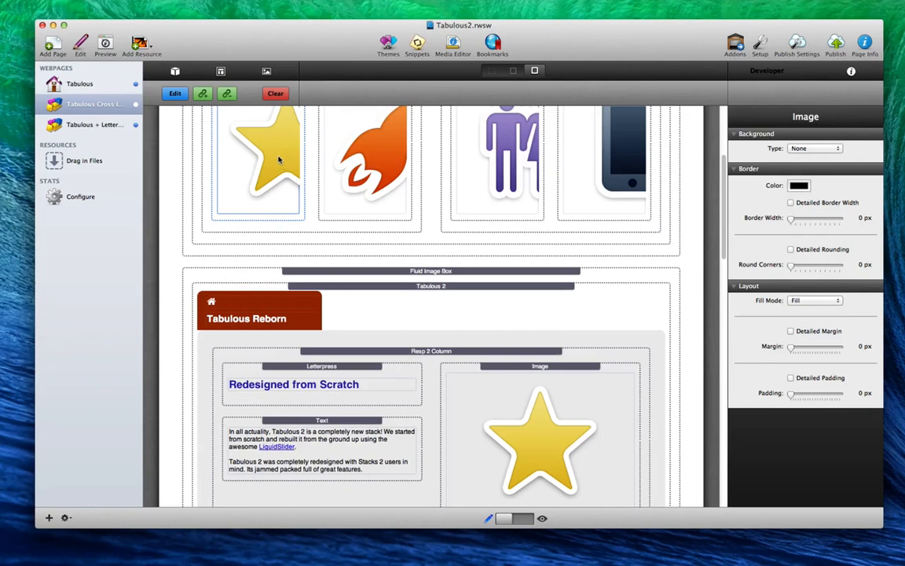
pyautogui.scroll(5, 539, 445)
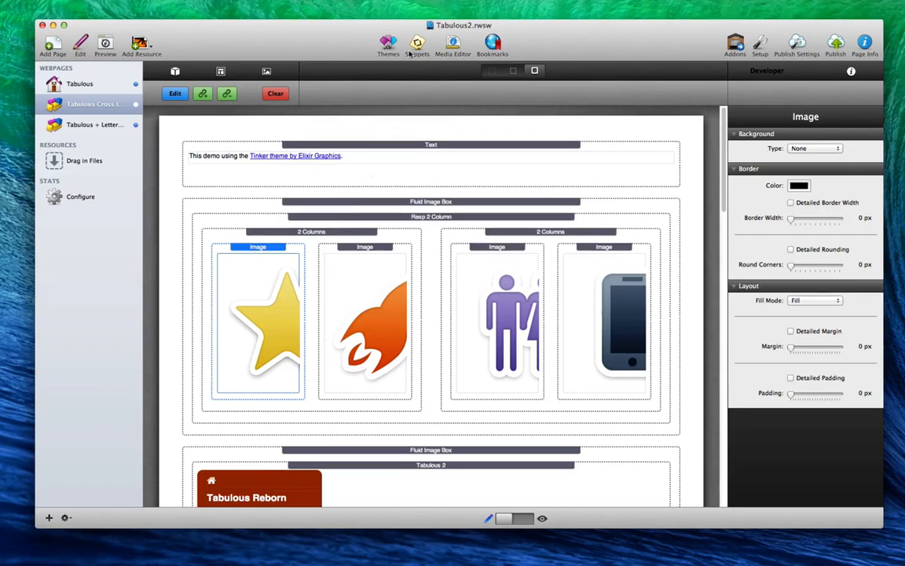
pyautogui.click(202, 93)
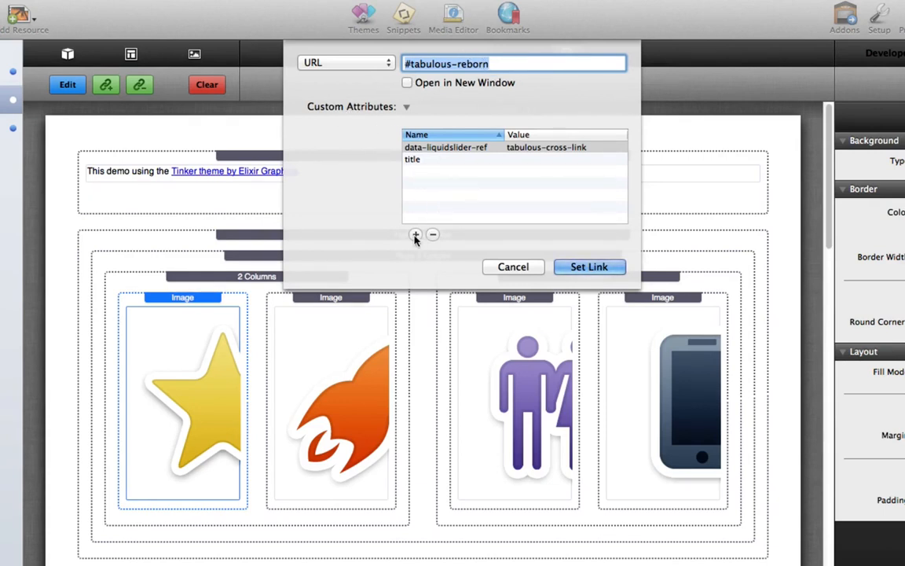
pyautogui.click(421, 149)
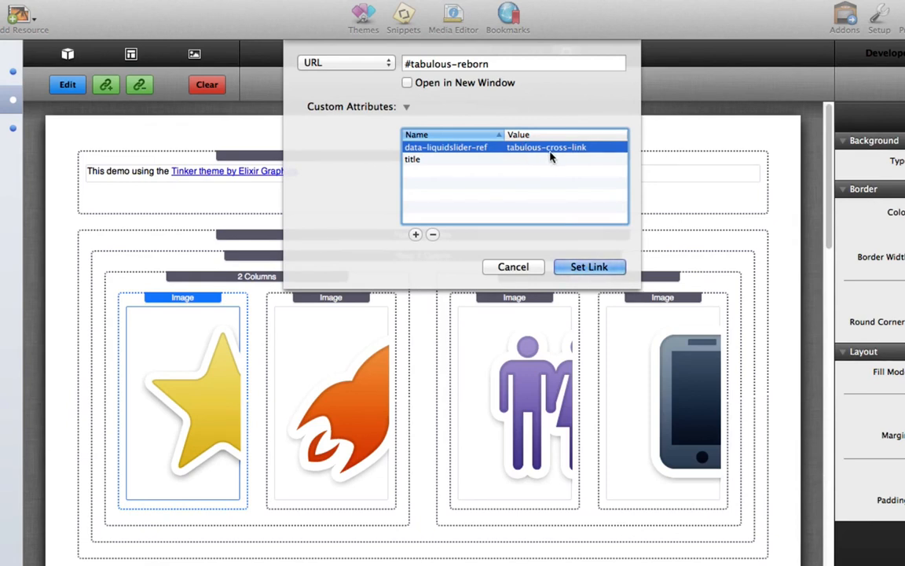
pyautogui.click(588, 268)
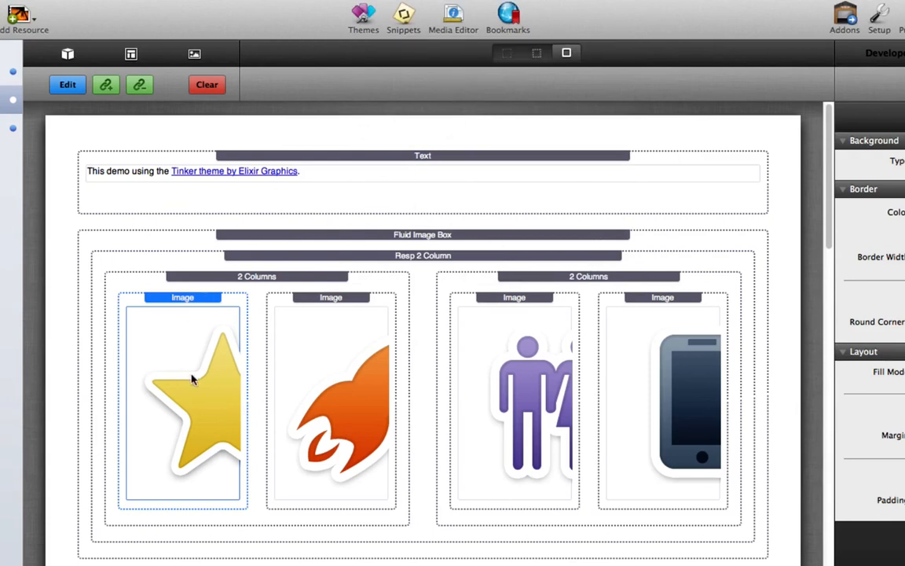
# Review the rocket image's link URL and custom attributes, and reapply its link.
pyautogui.click(344, 346)
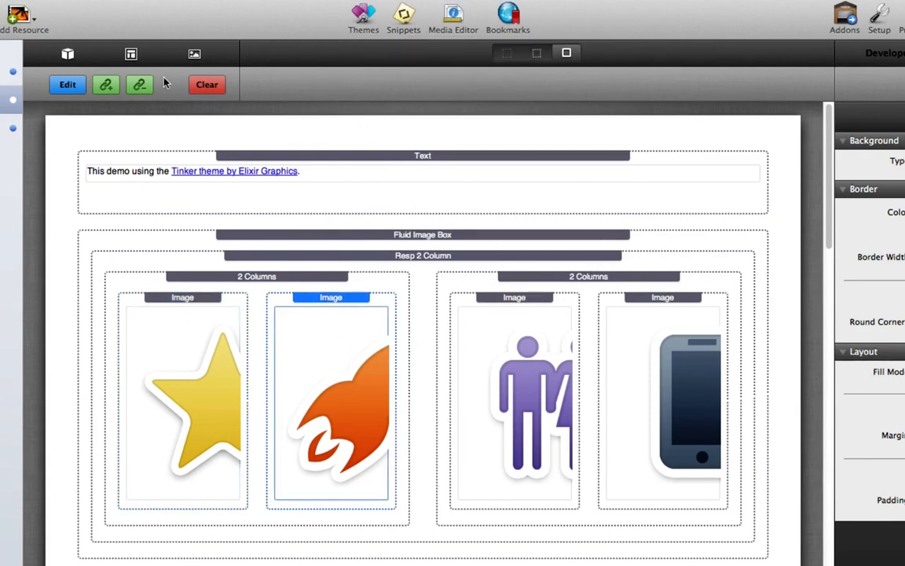
pyautogui.click(102, 77)
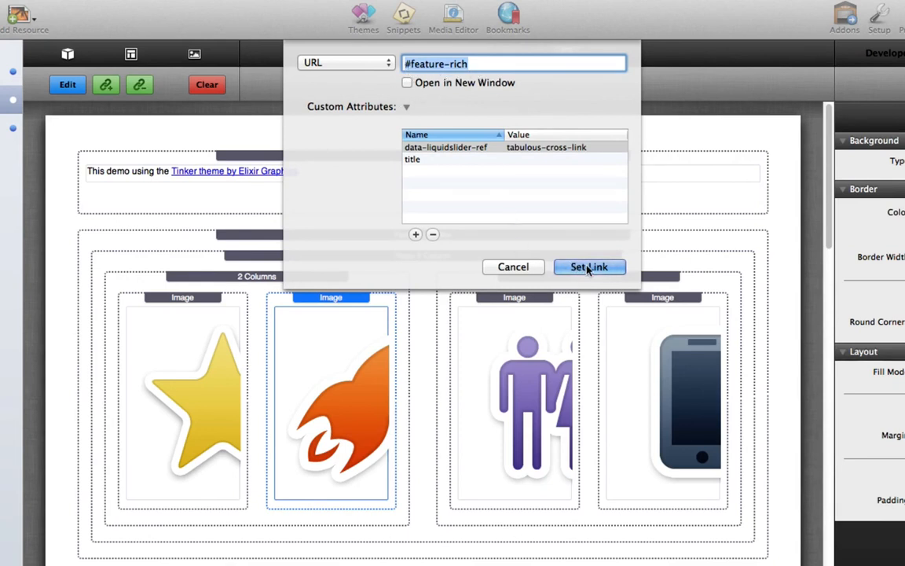
pyautogui.click(566, 268)
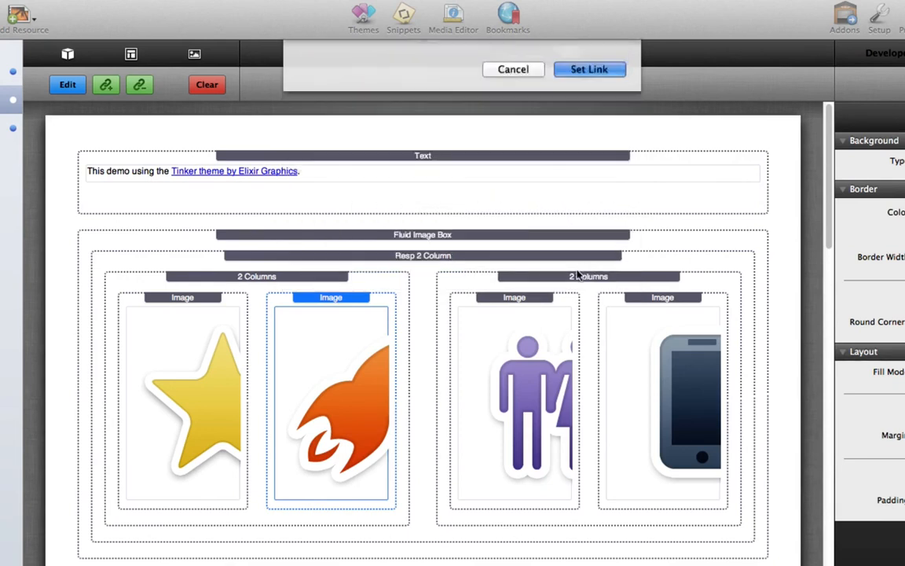
# Review the people image's link URL and custom attributes, and reapply its link.
pyautogui.click(538, 351)
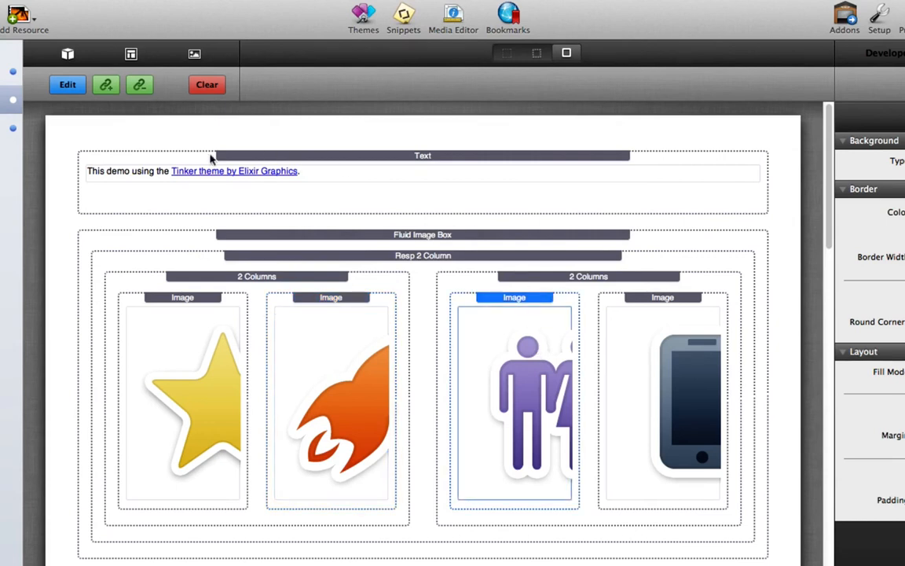
pyautogui.click(98, 79)
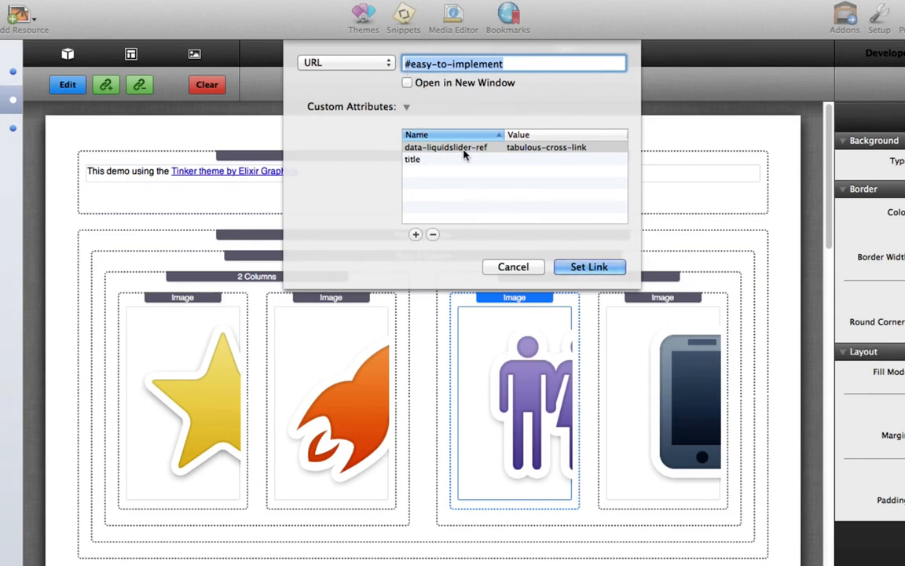
pyautogui.click(582, 266)
# Review the phone image's link URL and custom attributes, and reapply its link.
pyautogui.click(643, 354)
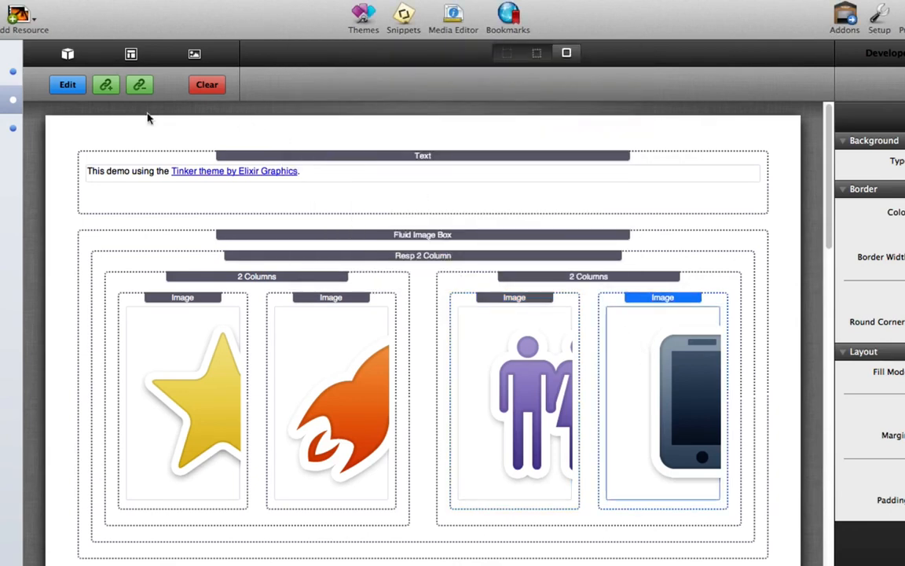
pyautogui.click(105, 85)
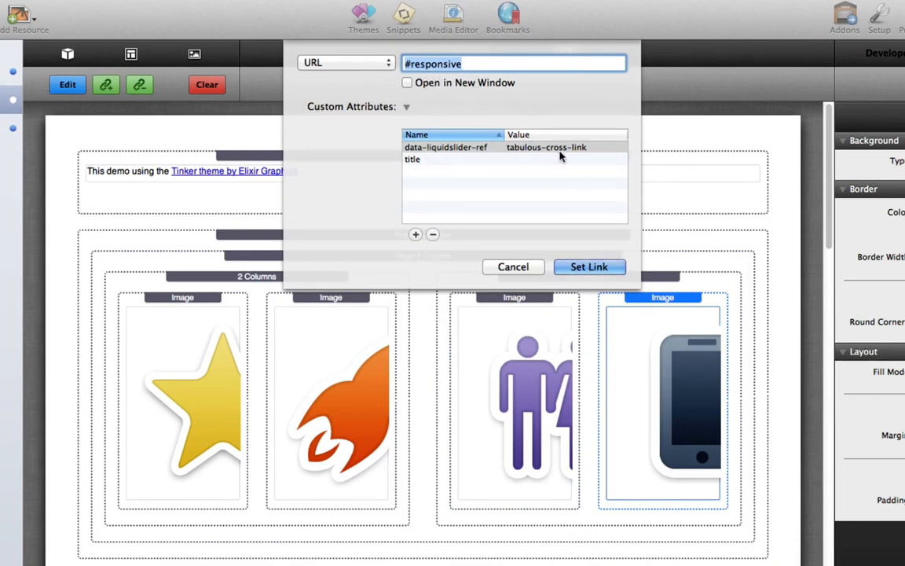
pyautogui.click(590, 268)
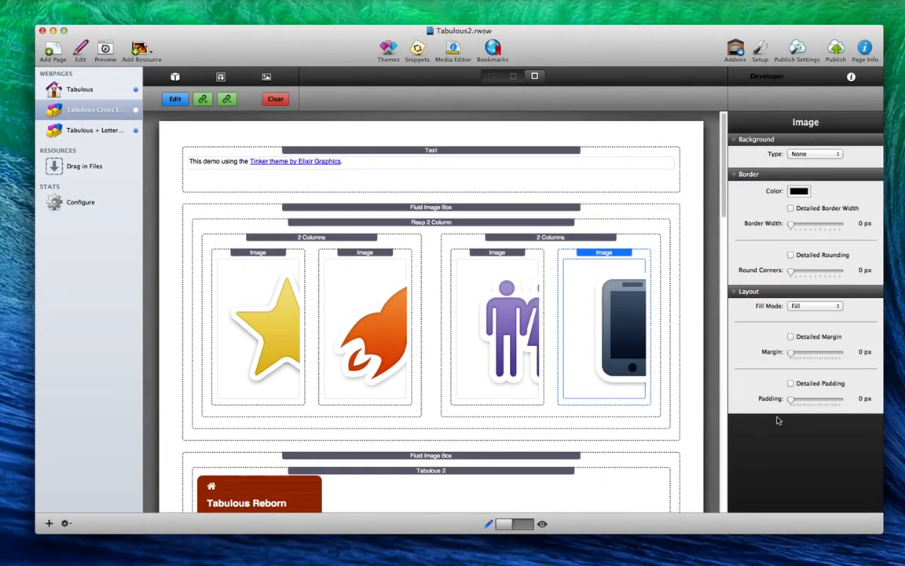
# Recheck the Tabulous 2 stack's custom ID and cross-linking attribute instructions, along with its tab slides.
pyautogui.scroll(-20, 807, 401)
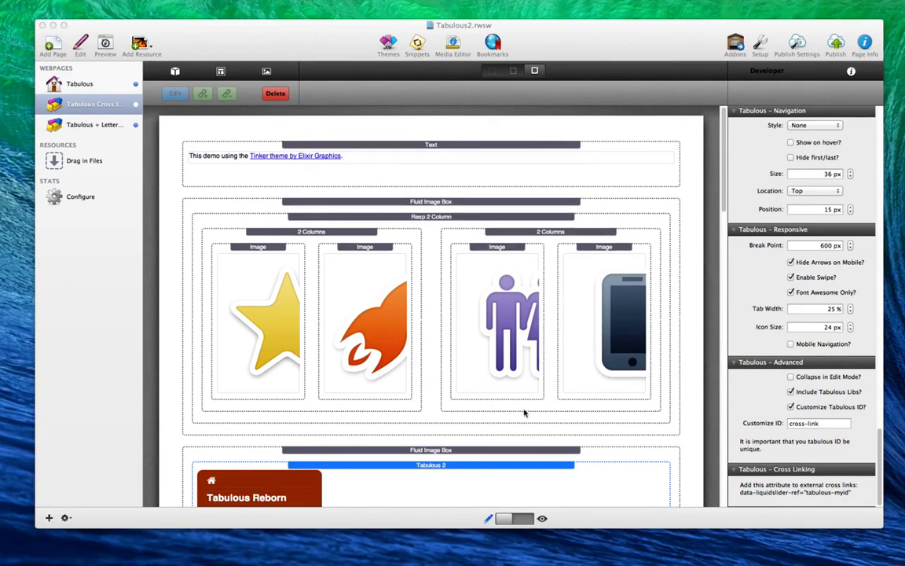
pyautogui.scroll(-1, 528, 412)
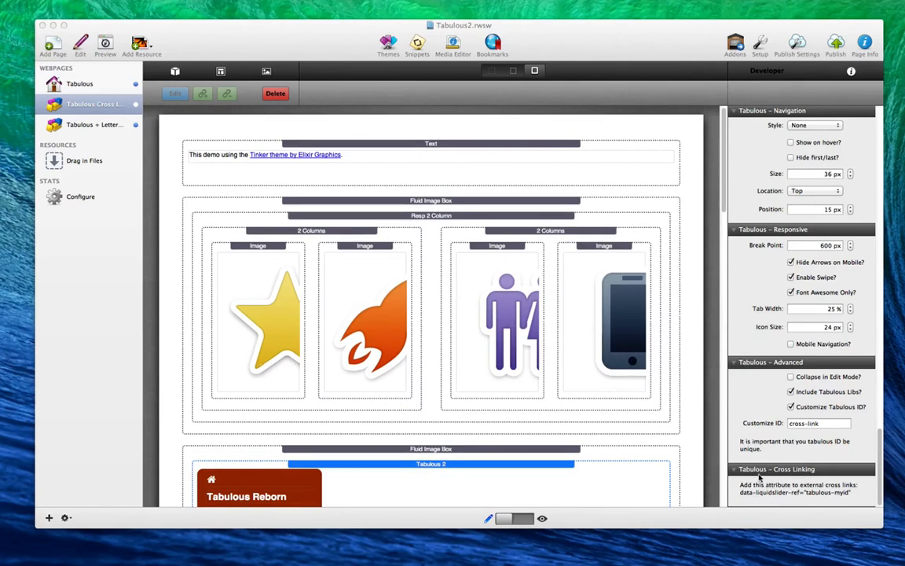
pyautogui.scroll(-20, 497, 454)
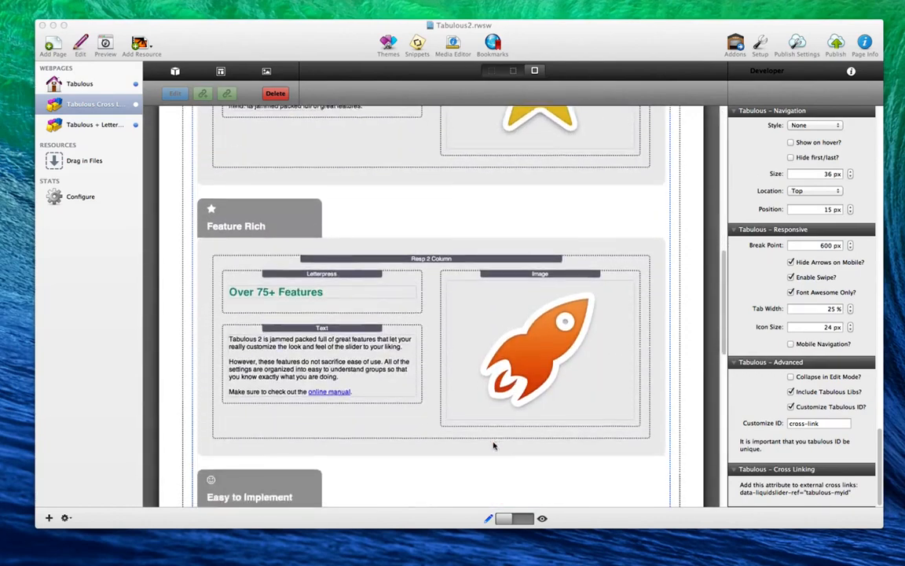
pyautogui.scroll(-5, 493, 446)
# Preview the page and test the cross links on the phone and people images.
pyautogui.click(518, 519)
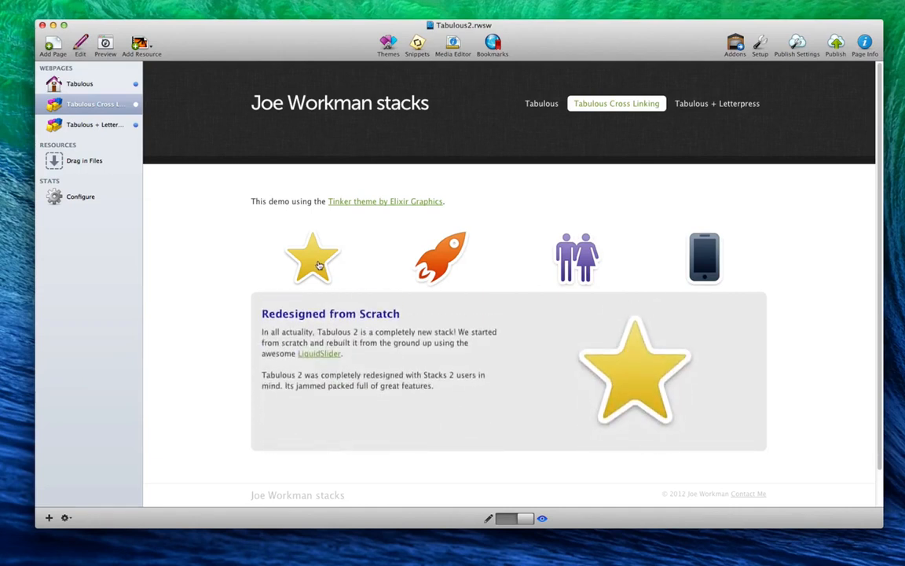
pyautogui.click(707, 272)
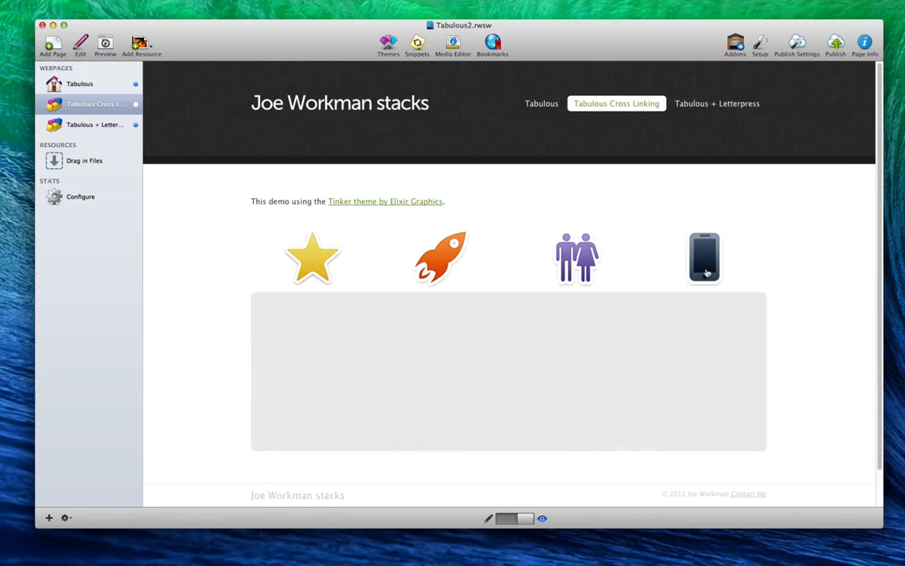
pyautogui.click(587, 263)
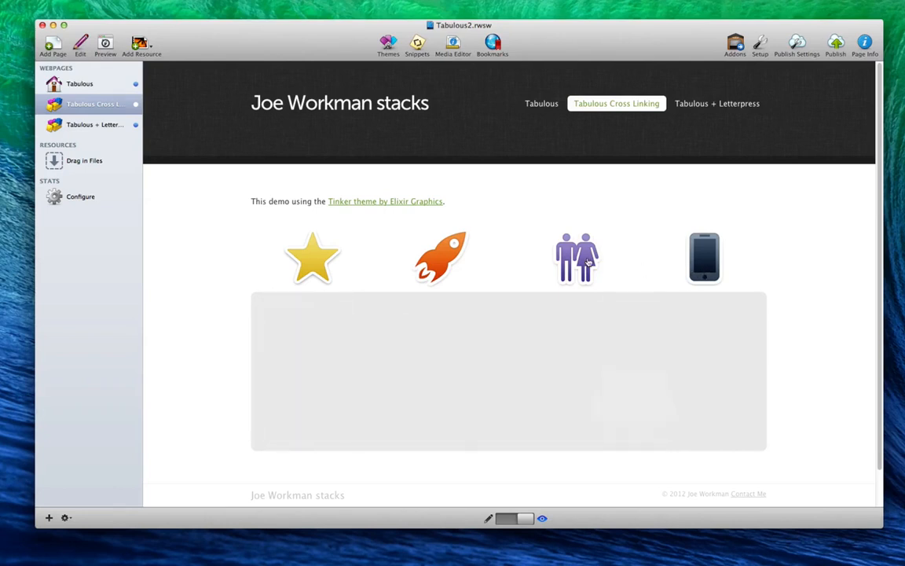